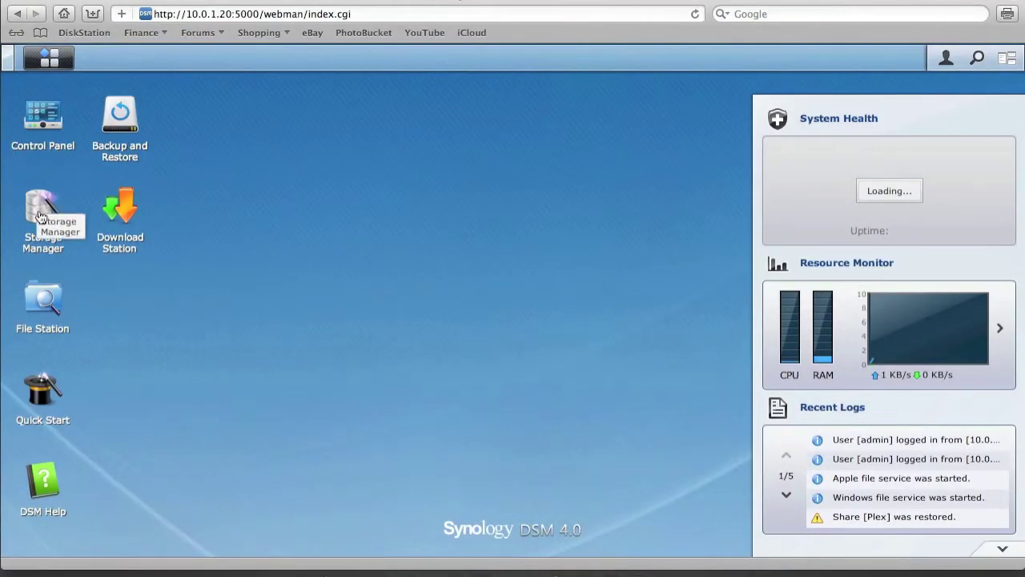
Examine the hard disk list in Storage Manager, widening the Number column and selecting the disk in the DX510-1 expansion unit
{"action": "left_click", "coordinate": [40, 213]}
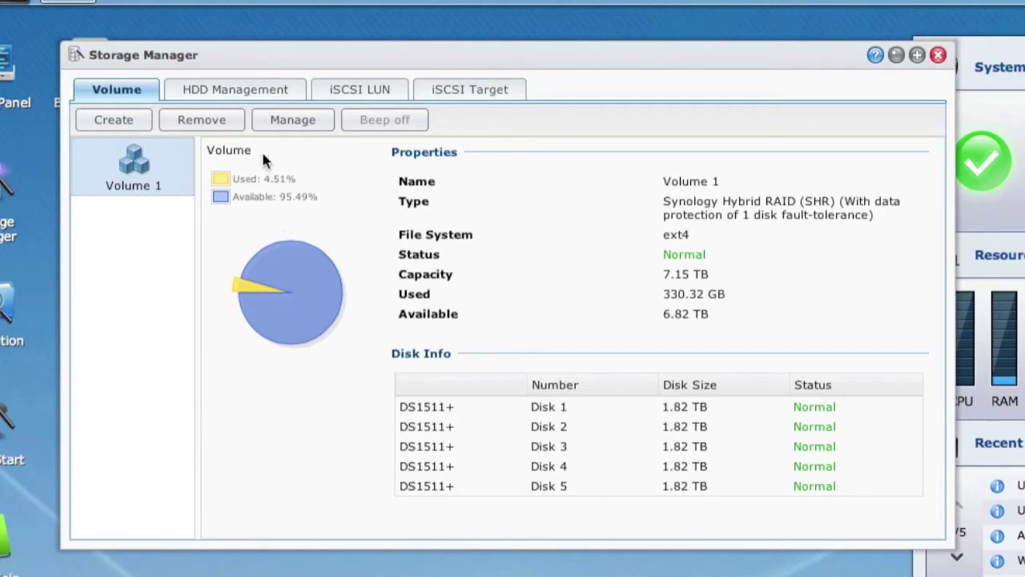
{"action": "left_click", "coordinate": [254, 92]}
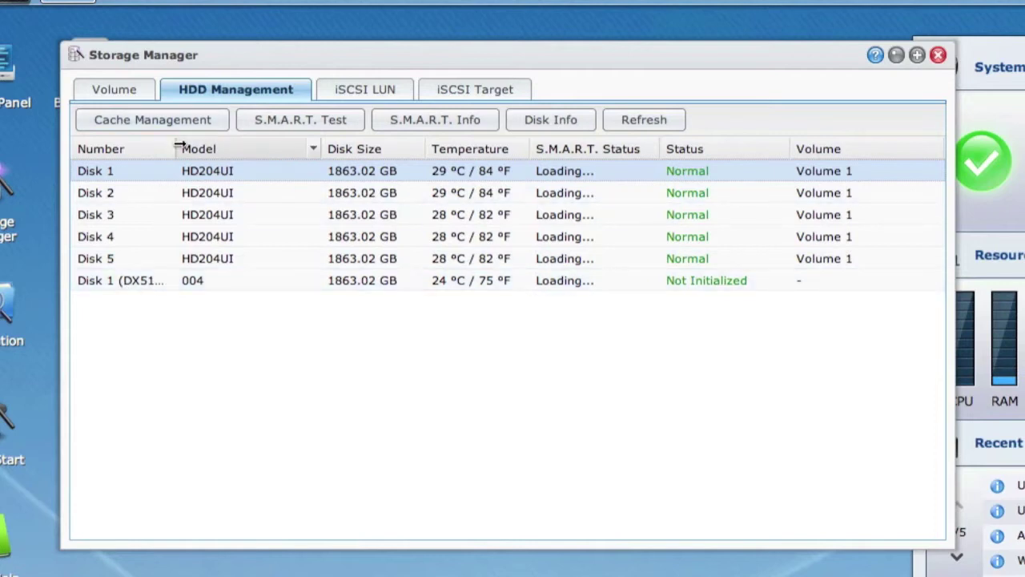
{"action": "left_click_drag", "start_coordinate": [176, 147], "coordinate": [224, 147]}
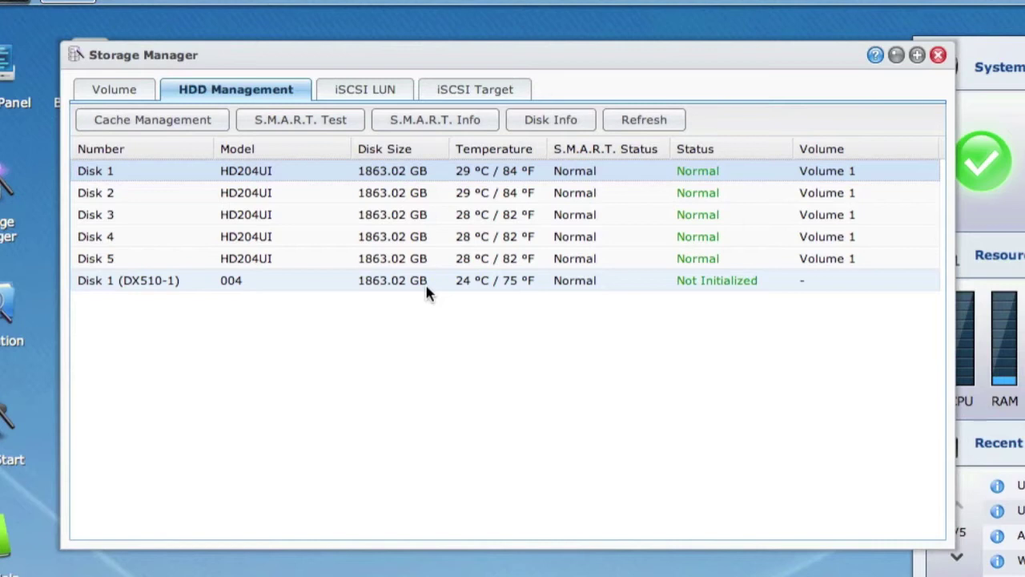
{"action": "left_click", "coordinate": [140, 282]}
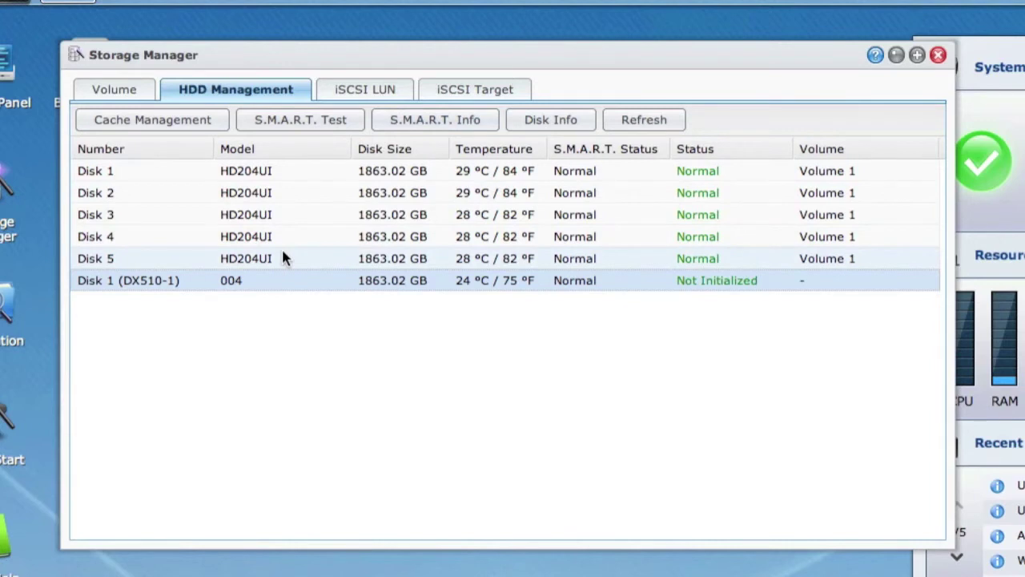
{"action": "left_click", "coordinate": [116, 91]}
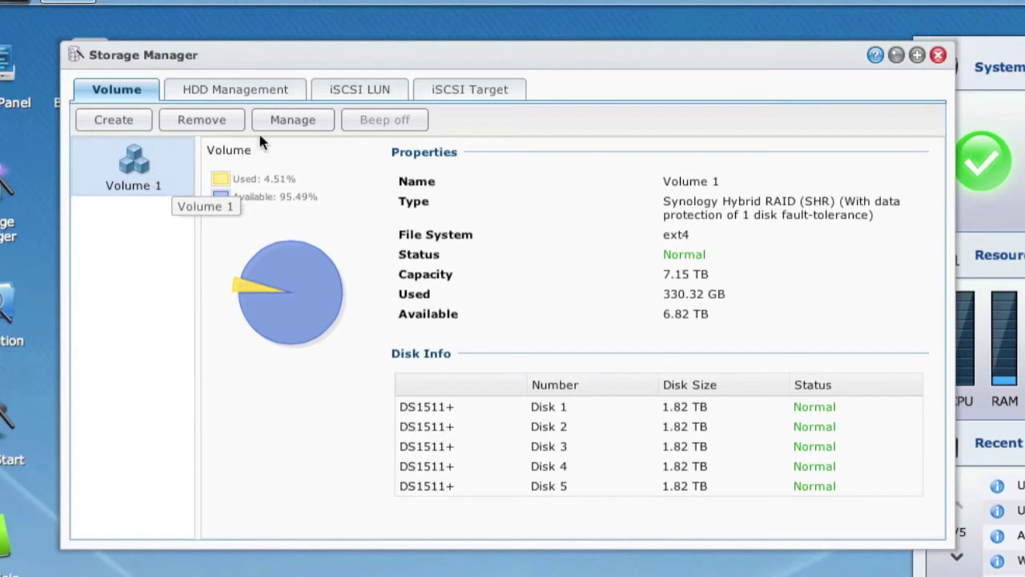
{"action": "left_click", "coordinate": [290, 130]}
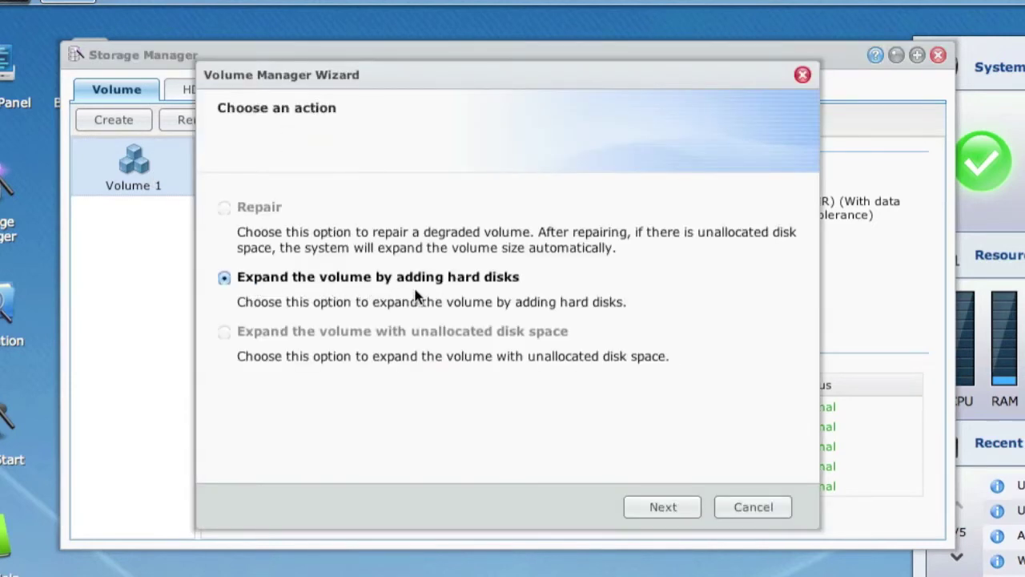
{"action": "left_click", "coordinate": [685, 511]}
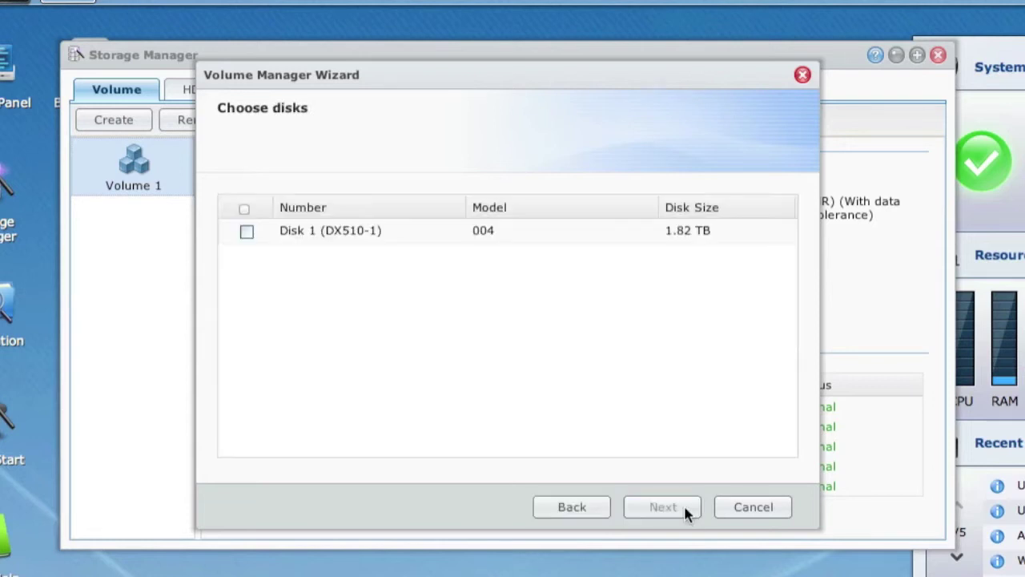
{"action": "left_click", "coordinate": [247, 230]}
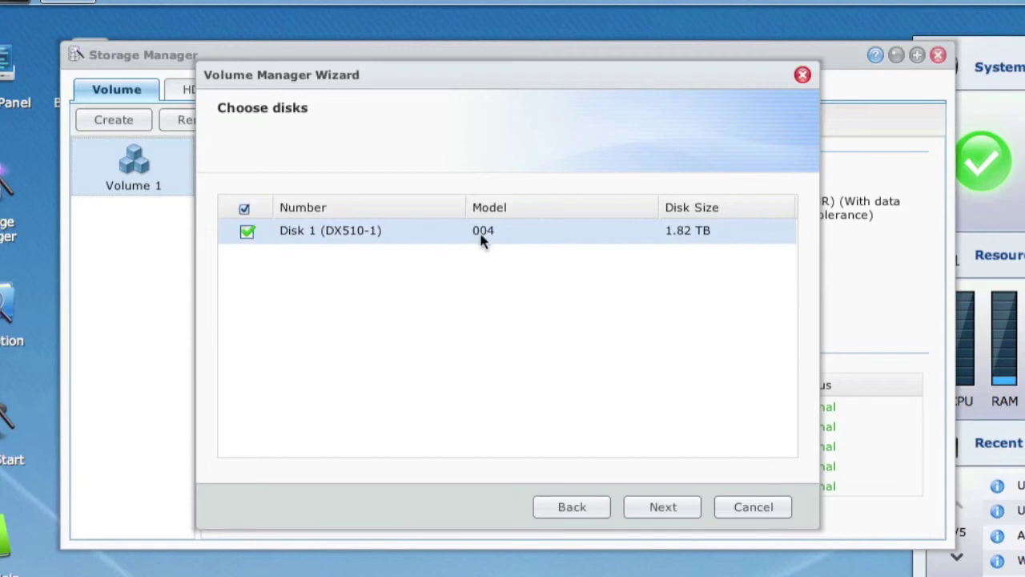
{"action": "left_click", "coordinate": [683, 508]}
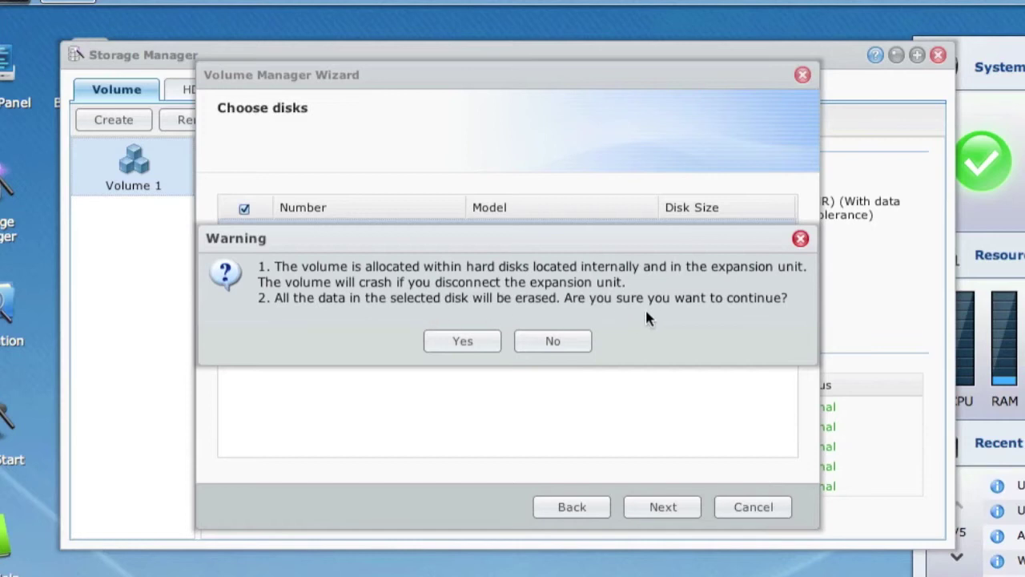
{"action": "left_click", "coordinate": [554, 342]}
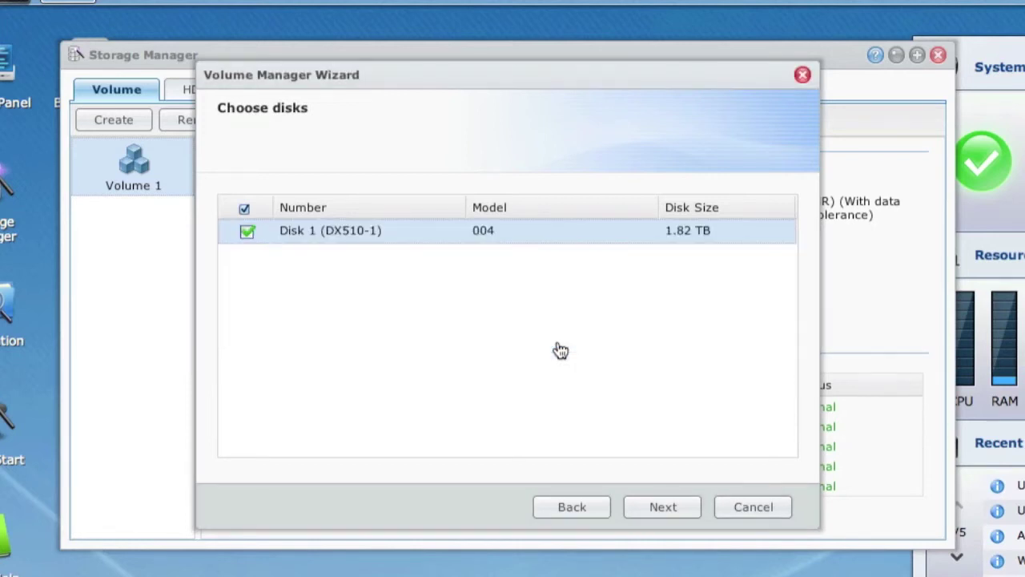
{"action": "left_click", "coordinate": [761, 510]}
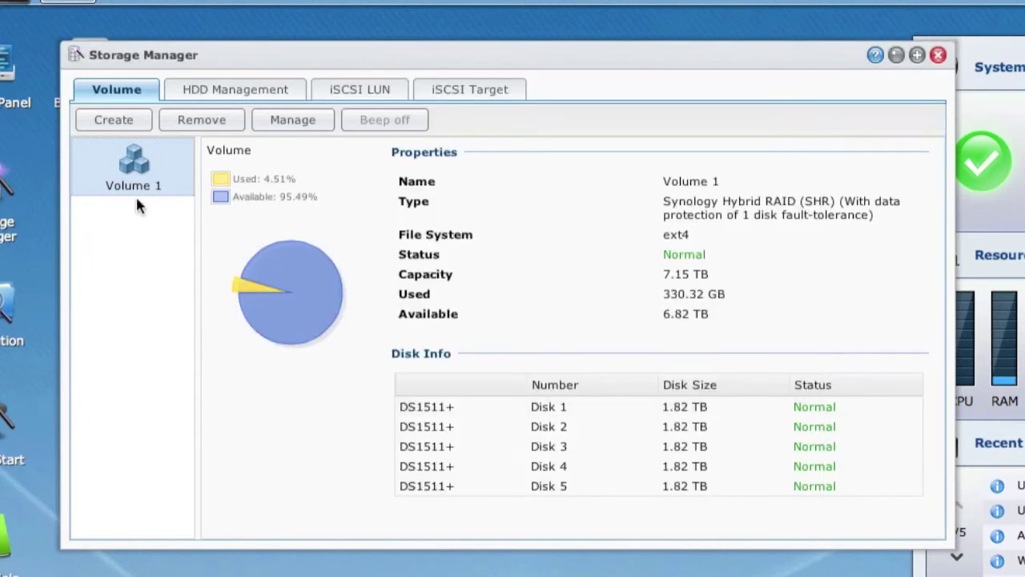
Create a Quick mode SHR volume on Disk 1 (DX510-1) with the disk check enabled, and select the new volume
{"action": "left_click", "coordinate": [113, 122]}
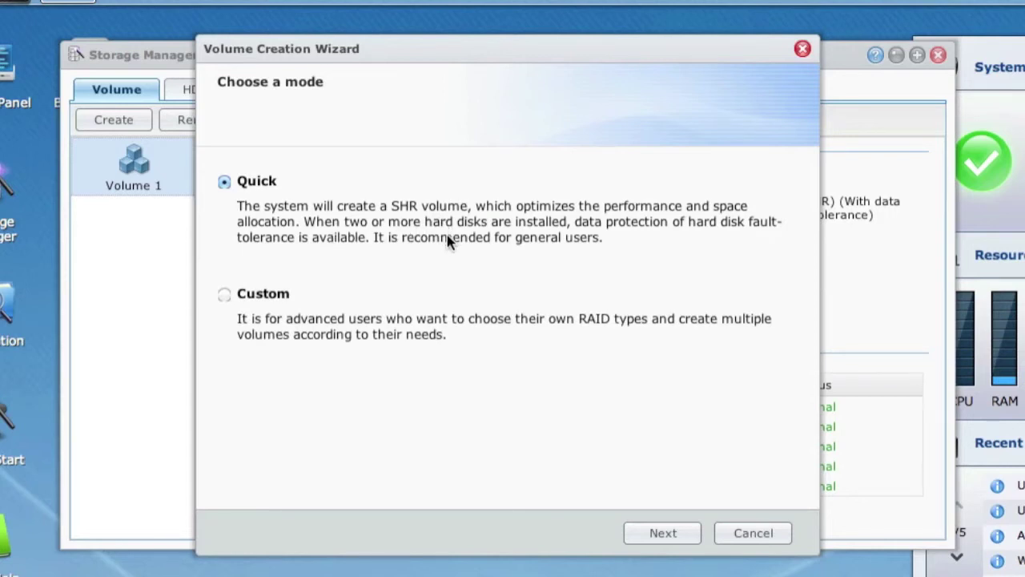
{"action": "left_click", "coordinate": [662, 534]}
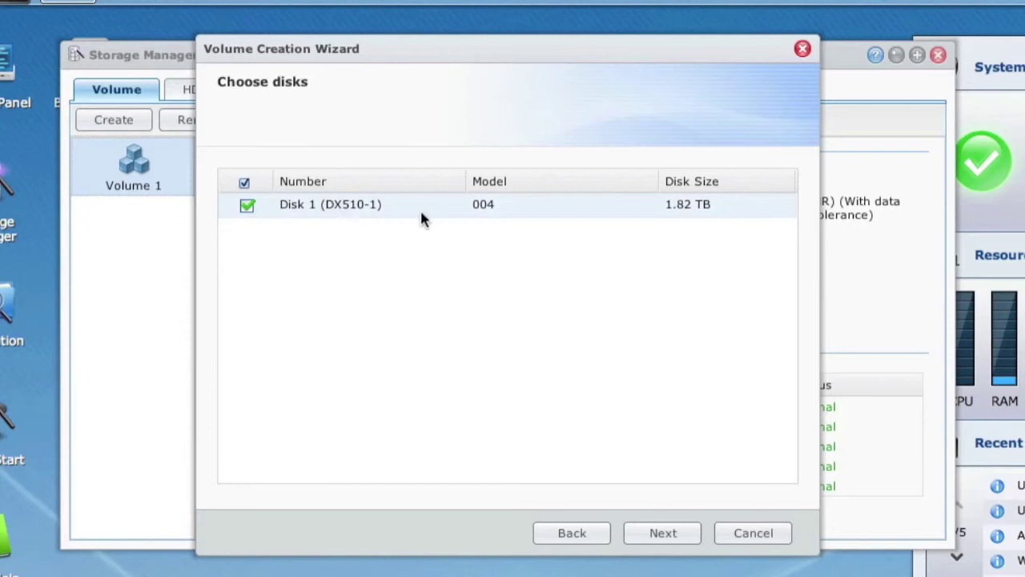
{"action": "left_click", "coordinate": [662, 533]}
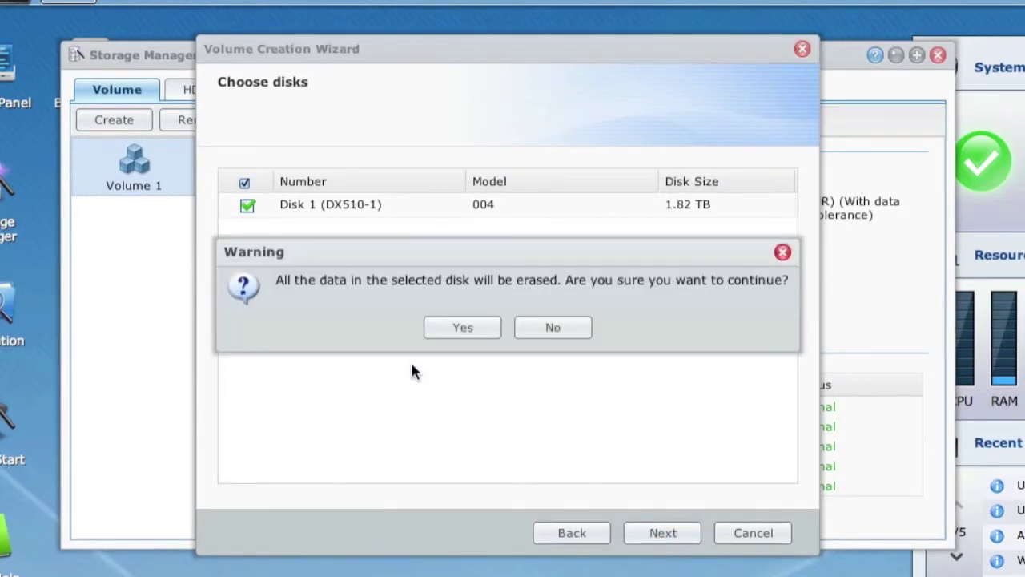
{"action": "left_click", "coordinate": [463, 330]}
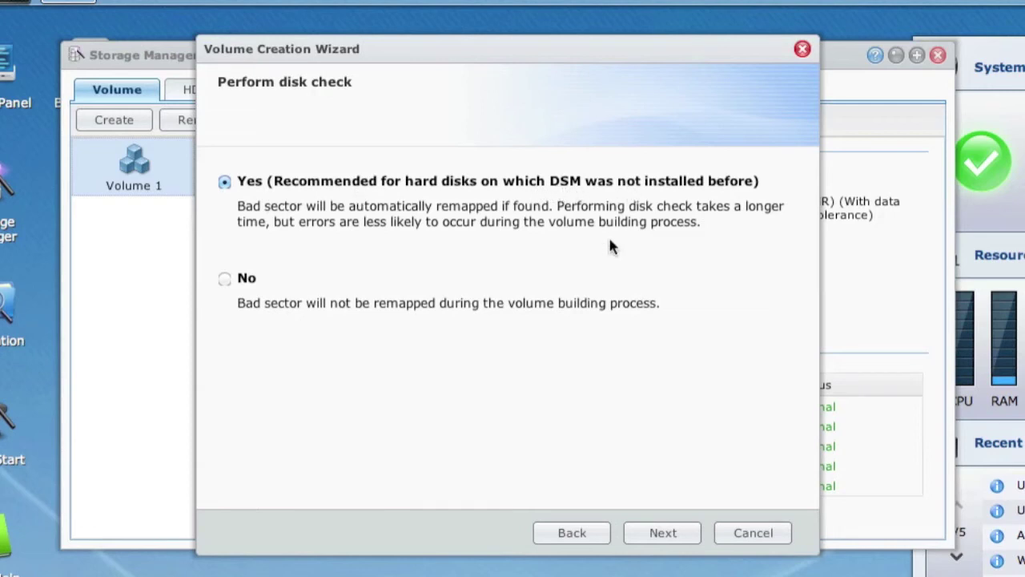
{"action": "left_click", "coordinate": [662, 533]}
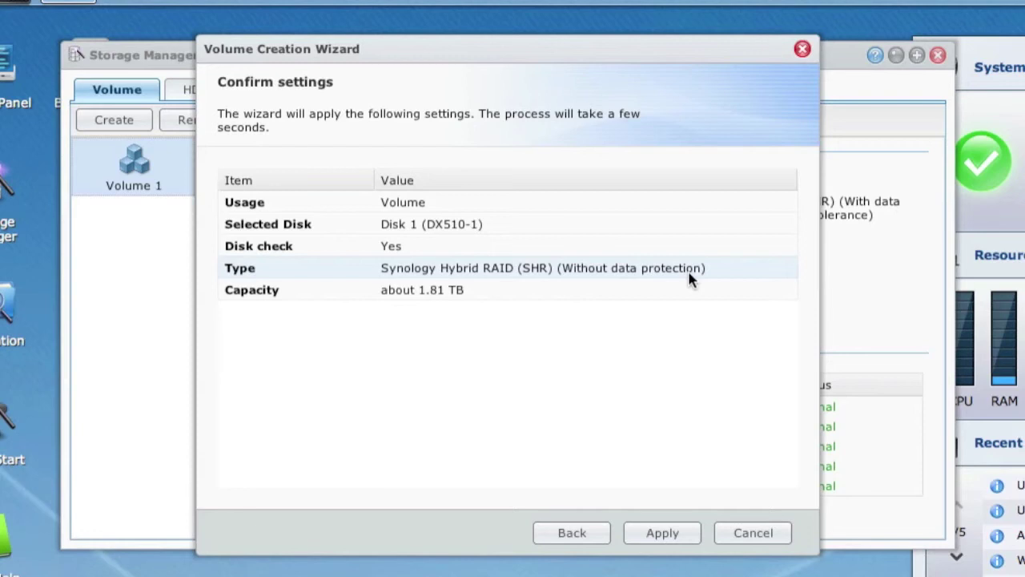
{"action": "left_click", "coordinate": [645, 535]}
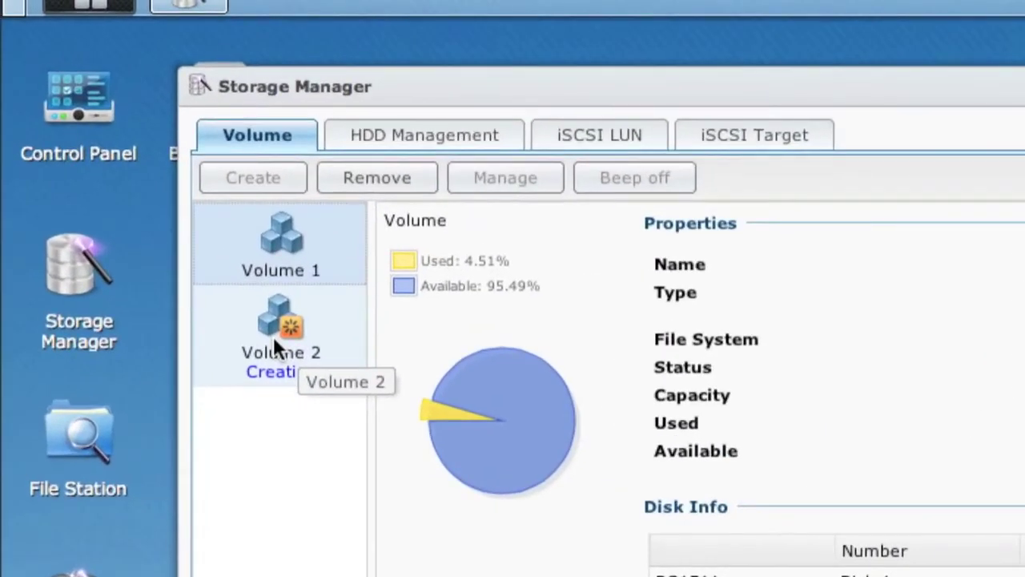
{"action": "left_click", "coordinate": [273, 335]}
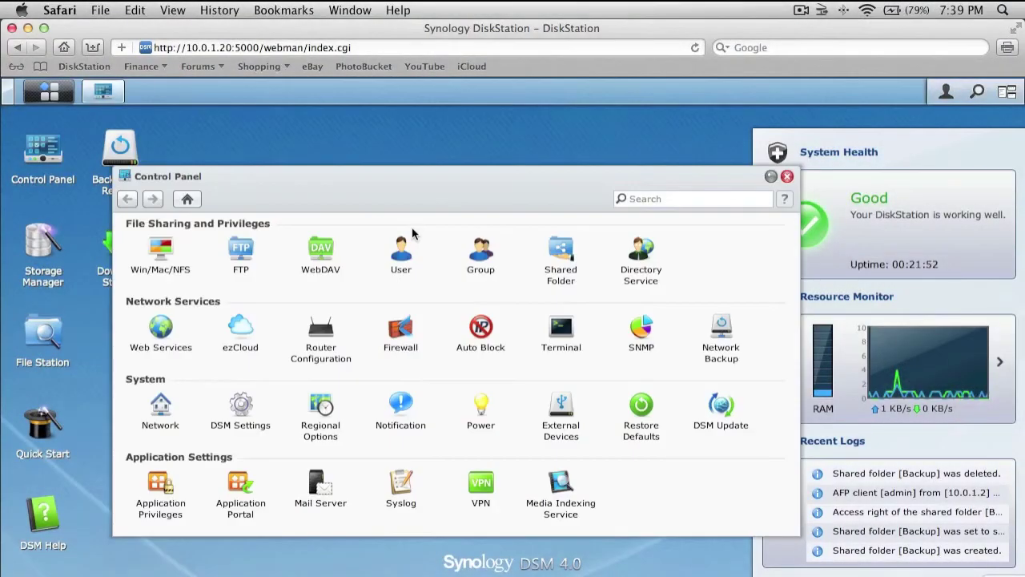
Create a shared folder named Backup with the description NAS Backup, located on Volume 2
{"action": "left_click", "coordinate": [560, 250]}
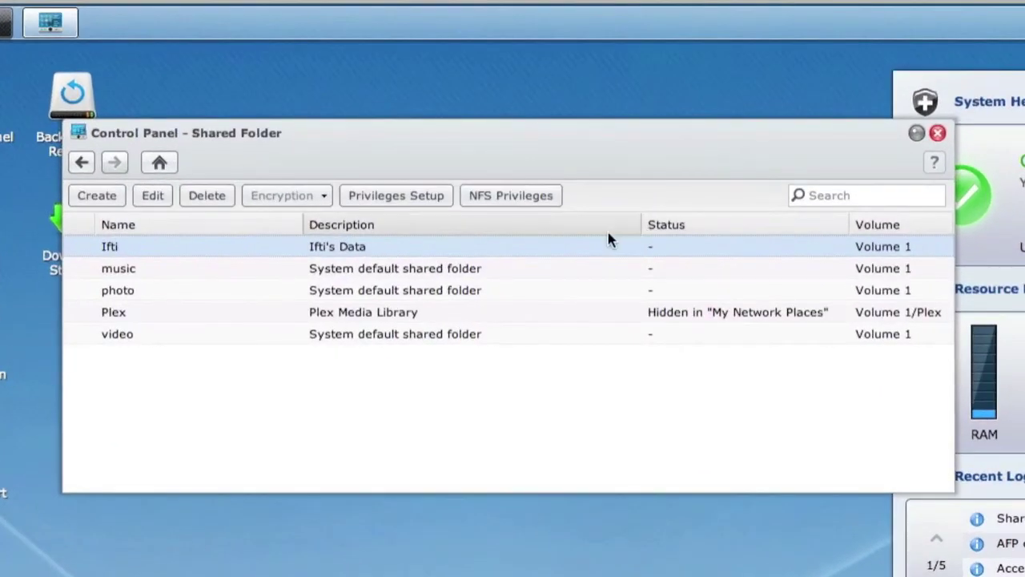
{"action": "left_click", "coordinate": [98, 198]}
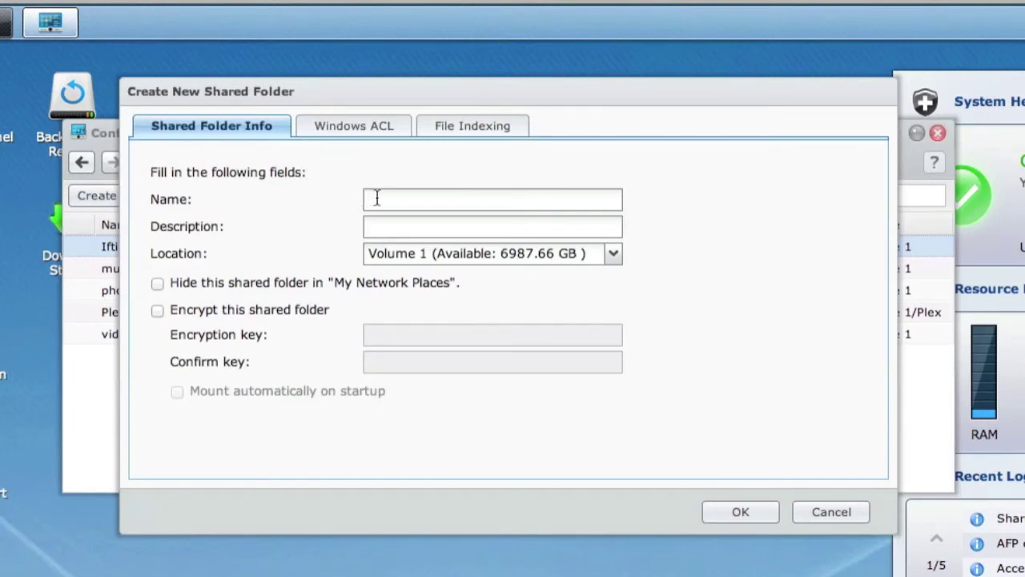
{"action": "left_click", "coordinate": [568, 206]}
{"action": "type", "text": "Backup"}
{"action": "left_click", "coordinate": [550, 233]}
{"action": "type", "text": "NAS Backup"}
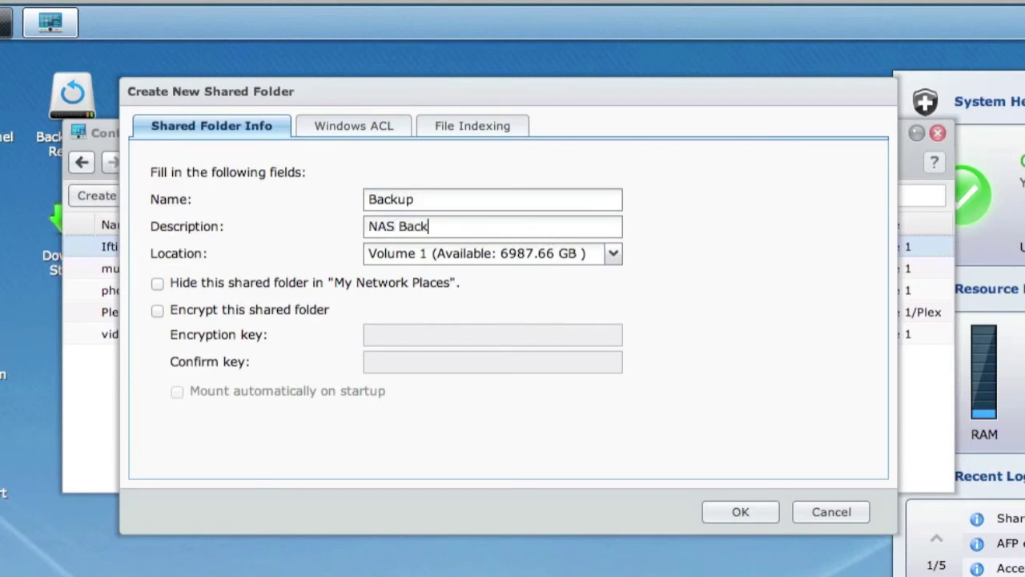
{"action": "left_click", "coordinate": [612, 254]}
{"action": "left_click", "coordinate": [519, 301]}
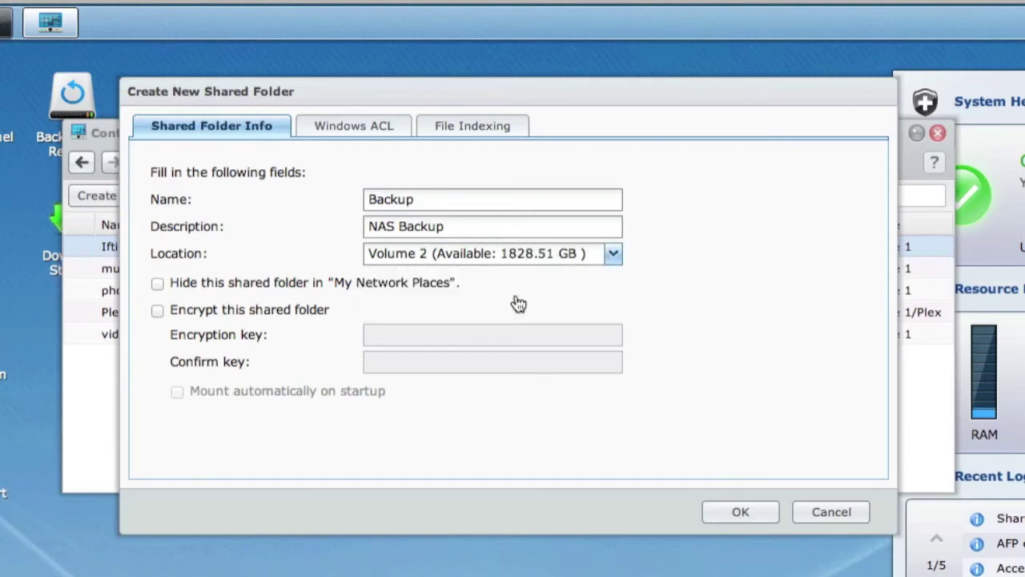
{"action": "left_click", "coordinate": [755, 518]}
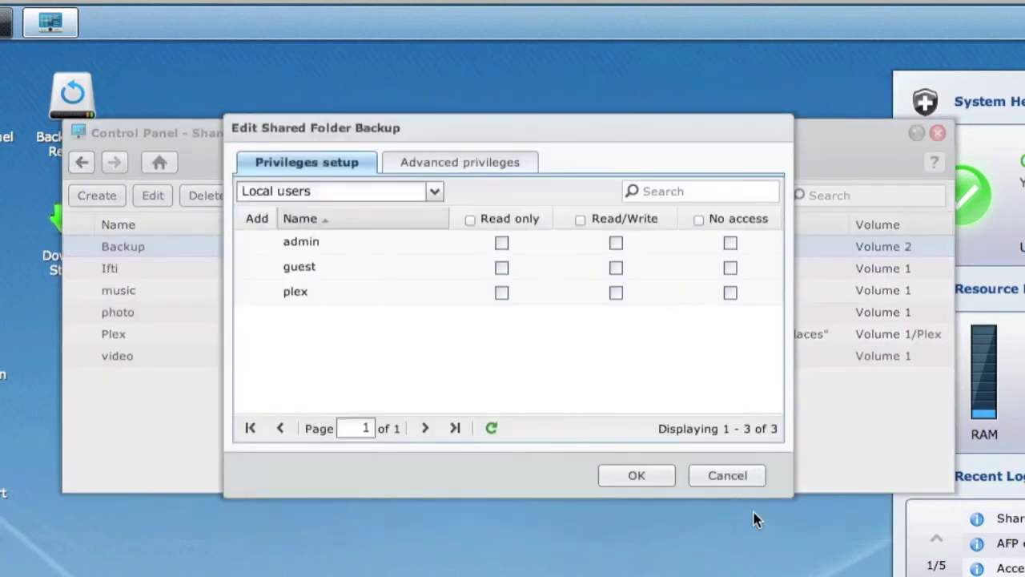
Give the admin user Read/Write access to the Backup shared folder and close the Control Panel
{"action": "left_click", "coordinate": [616, 243]}
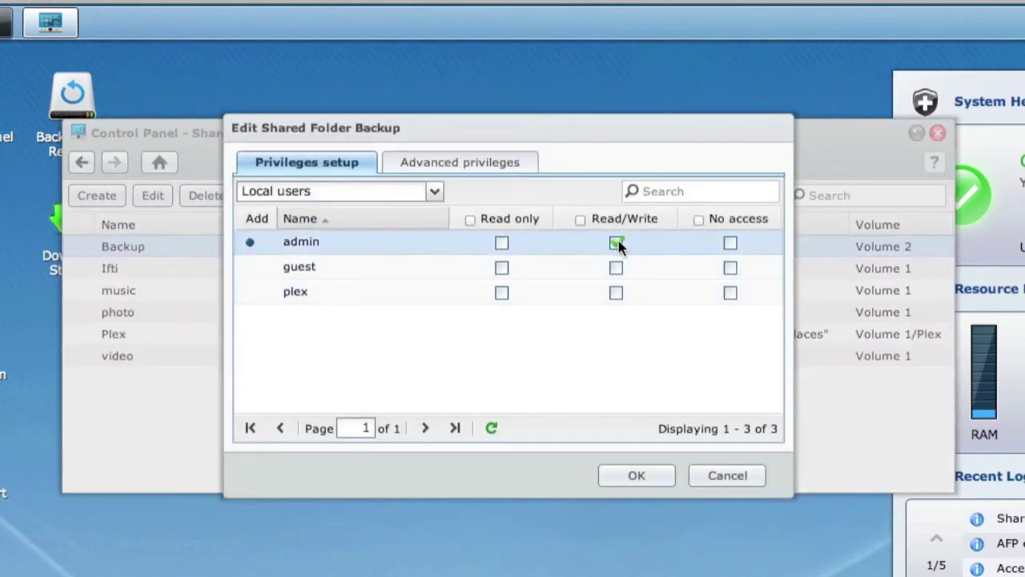
{"action": "left_click", "coordinate": [636, 477]}
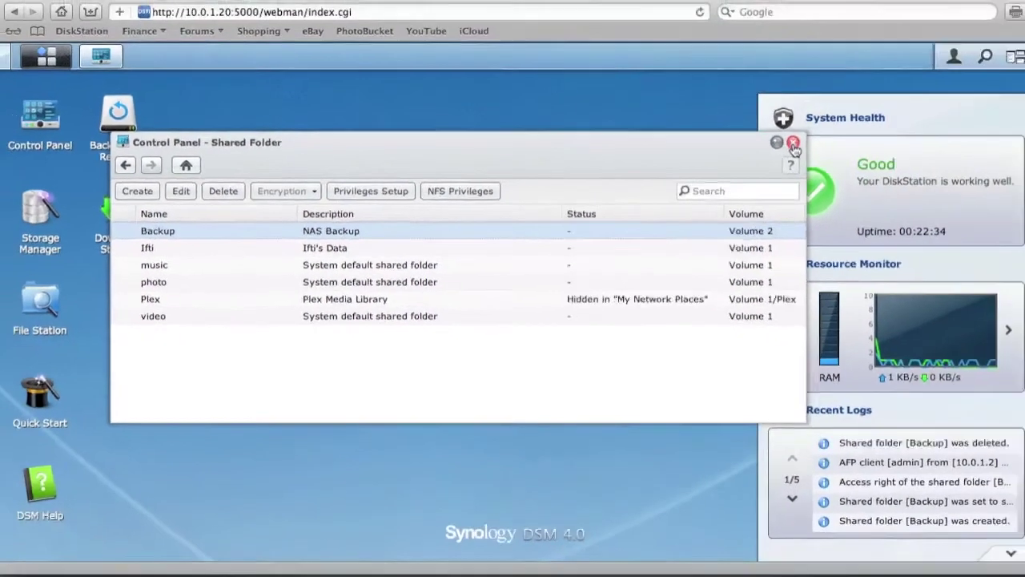
{"action": "left_click", "coordinate": [917, 133]}
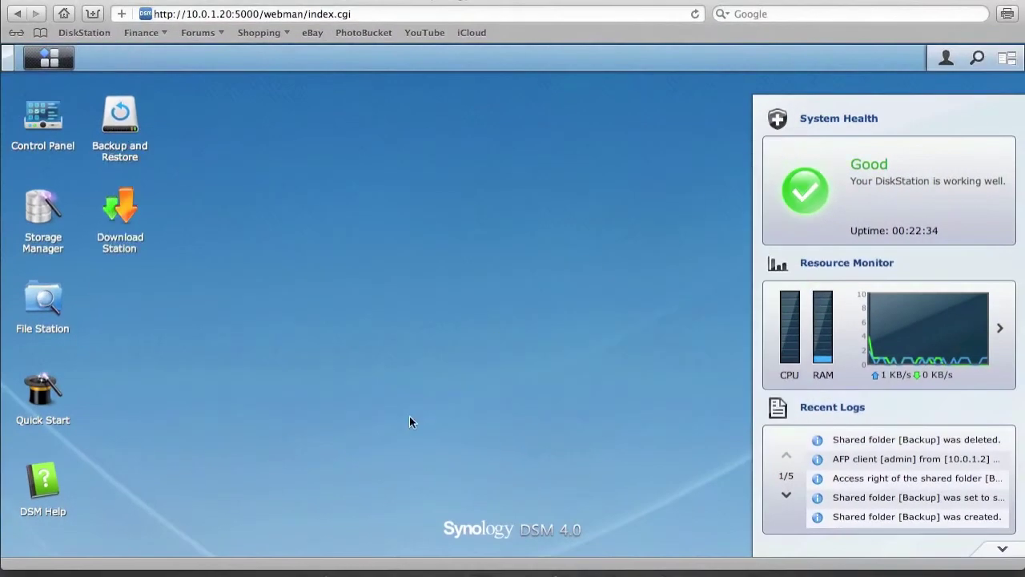
Switch to Finder and check the shared folders on DiskStation for the Backup folder, then close the window
{"action": "left_click", "coordinate": [277, 566]}
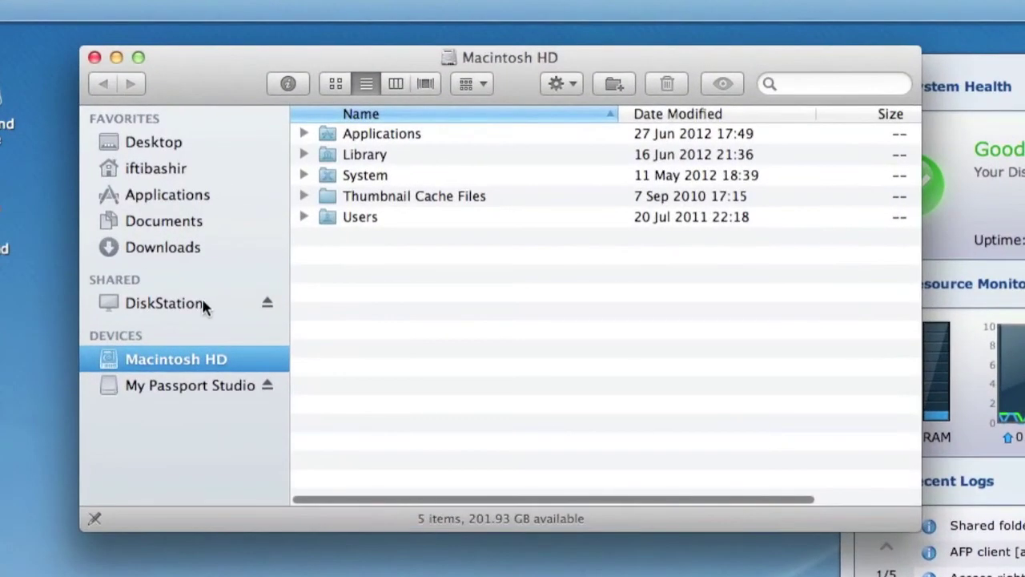
{"action": "left_click", "coordinate": [204, 304]}
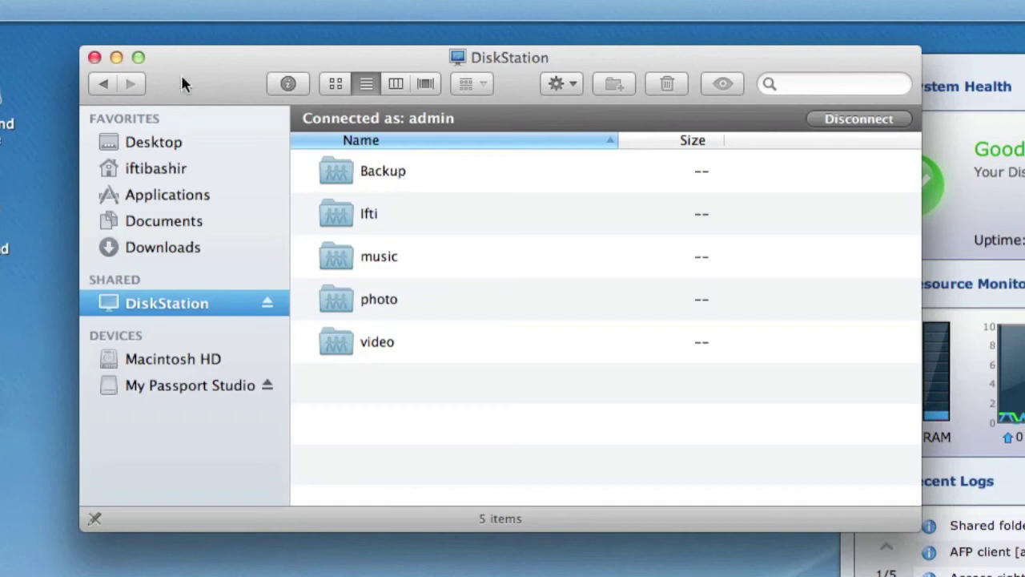
{"action": "left_click", "coordinate": [93, 58]}
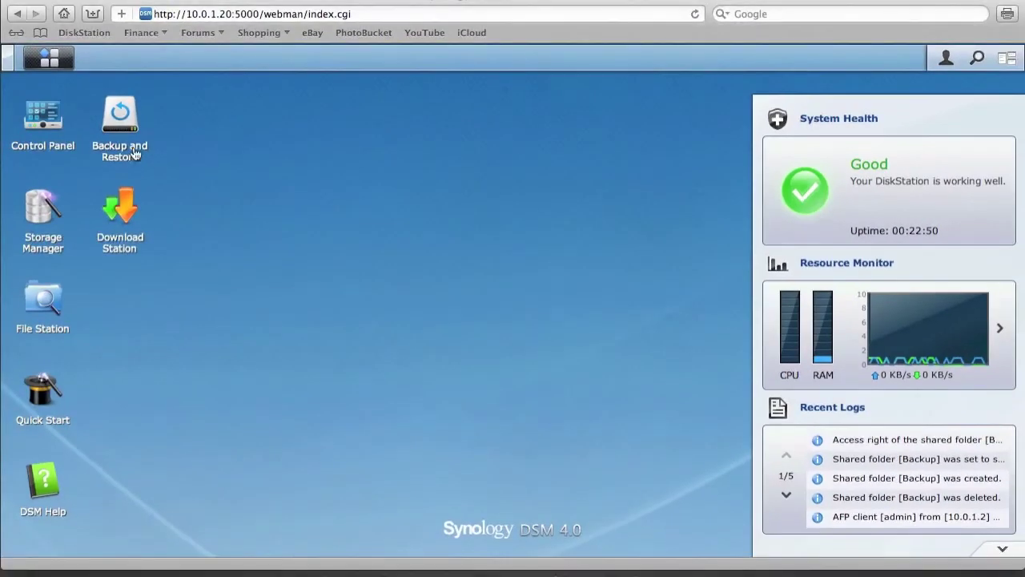
Start a data backup task in Backup and Restore, named My Backup Set 1, with Local Backup as the destination type
{"action": "left_click", "coordinate": [116, 122]}
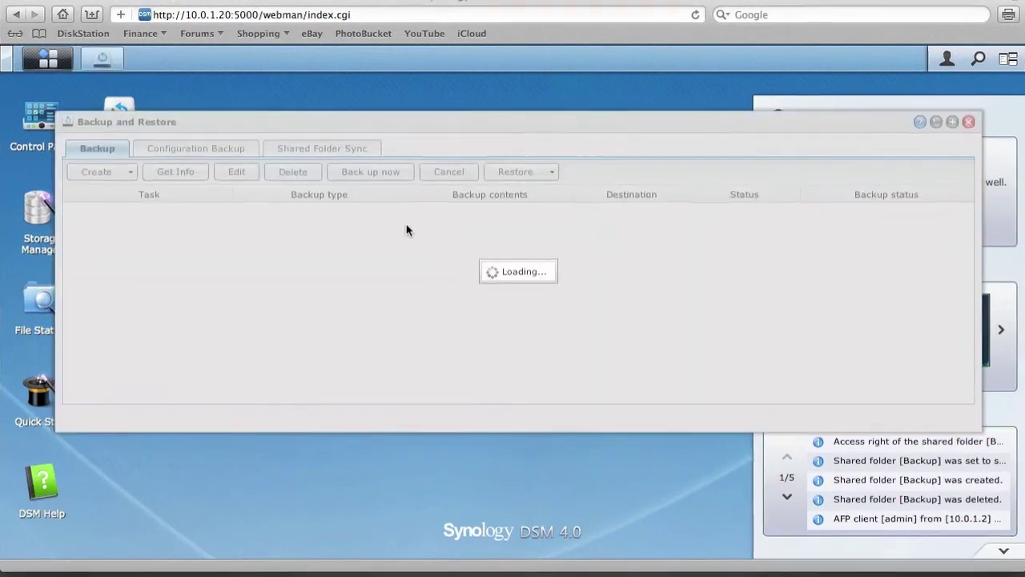
{"action": "left_click", "coordinate": [72, 197]}
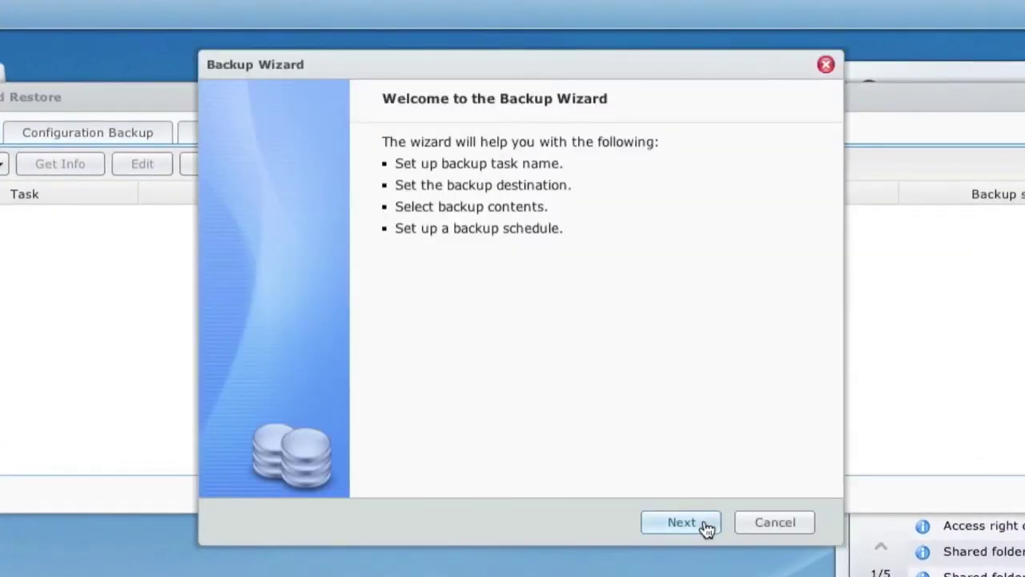
{"action": "left_click", "coordinate": [682, 522]}
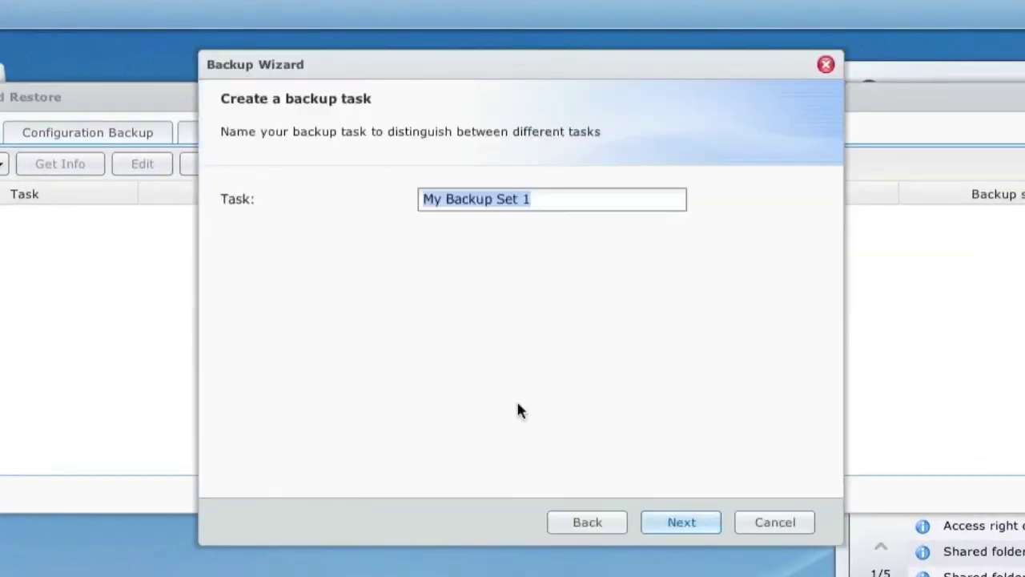
{"action": "left_click", "coordinate": [675, 525]}
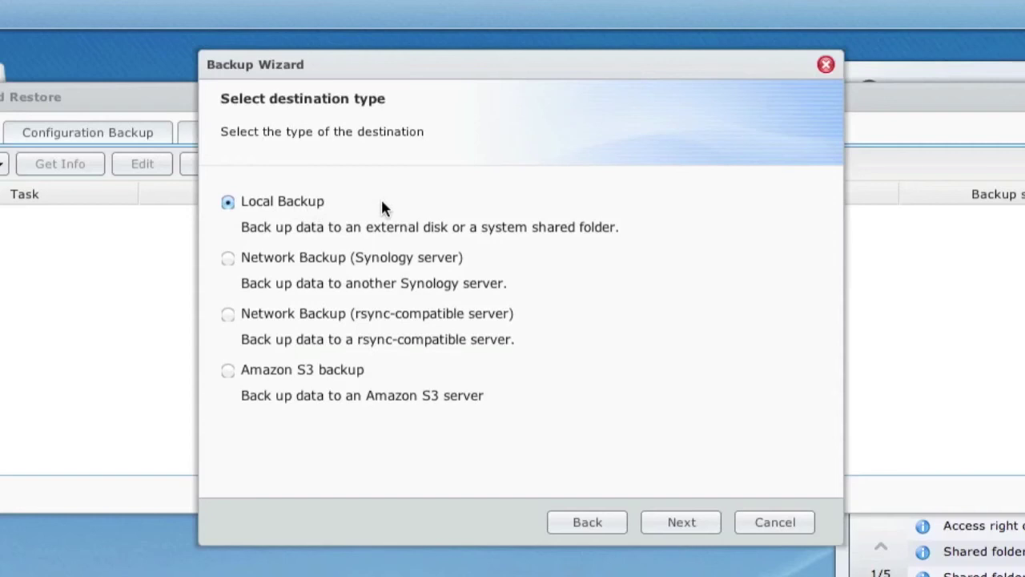
{"action": "left_click", "coordinate": [686, 530]}
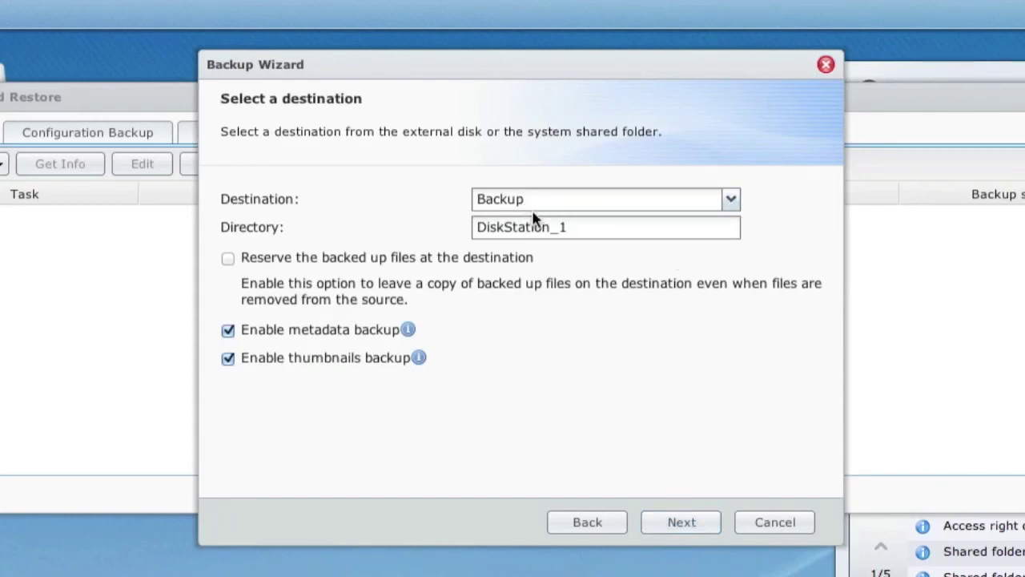
Keep Backup as the destination, shorten the directory name to DiskStation, and proceed to choosing the backup contents
{"action": "left_click", "coordinate": [586, 227]}
{"action": "key", "text": "BackSpace"}
{"action": "key", "text": "BackSpace"}
{"action": "left_click", "coordinate": [681, 526]}
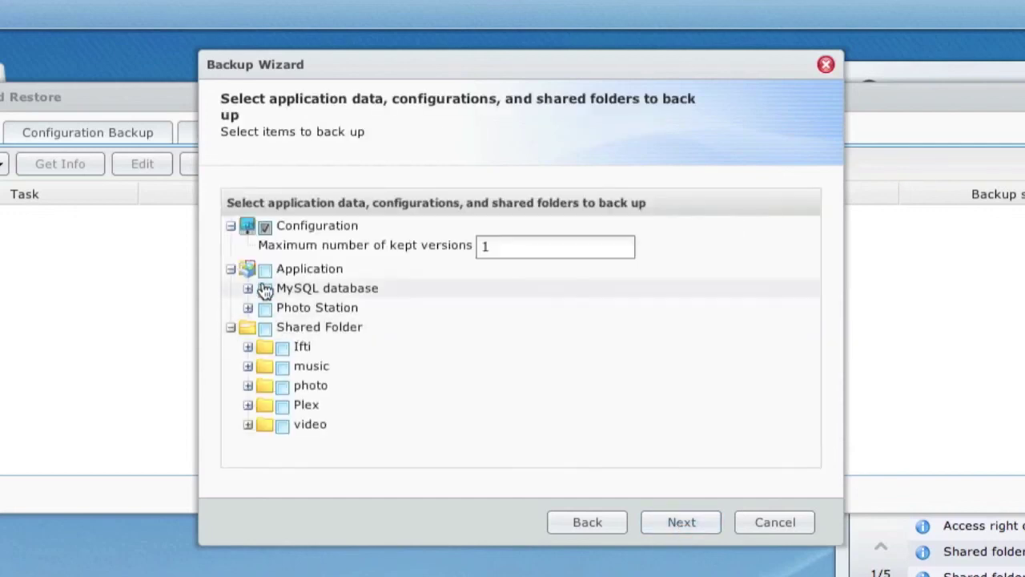